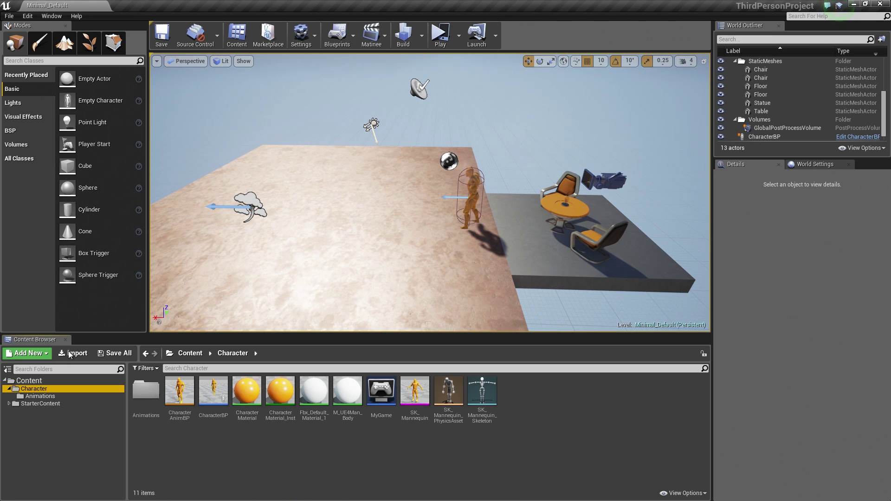
In Character/Animations, add an Animation Montage on SK_Mannequin_Skeleton and name it PunchingMontage
click(40, 396)
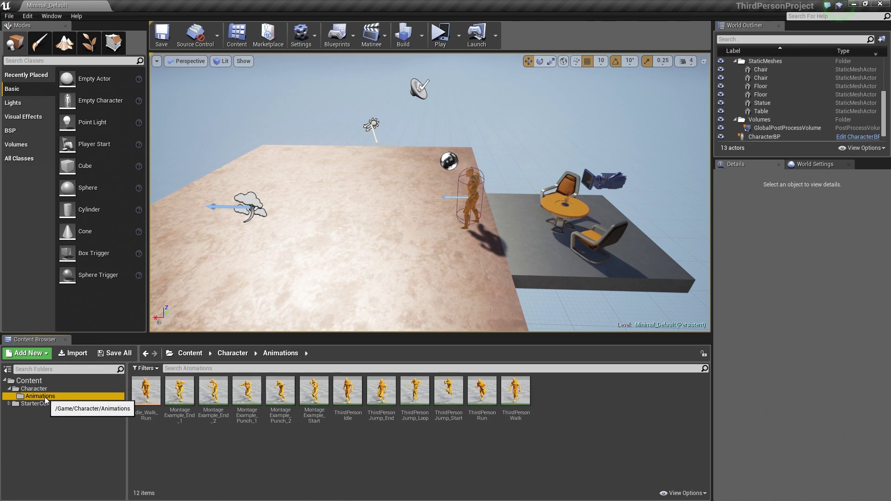
right_click(583, 402)
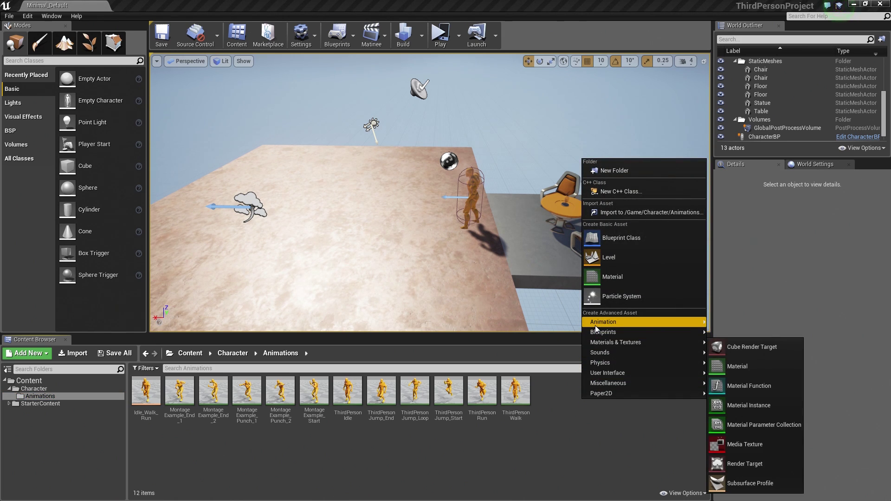
mouse_move(637, 325)
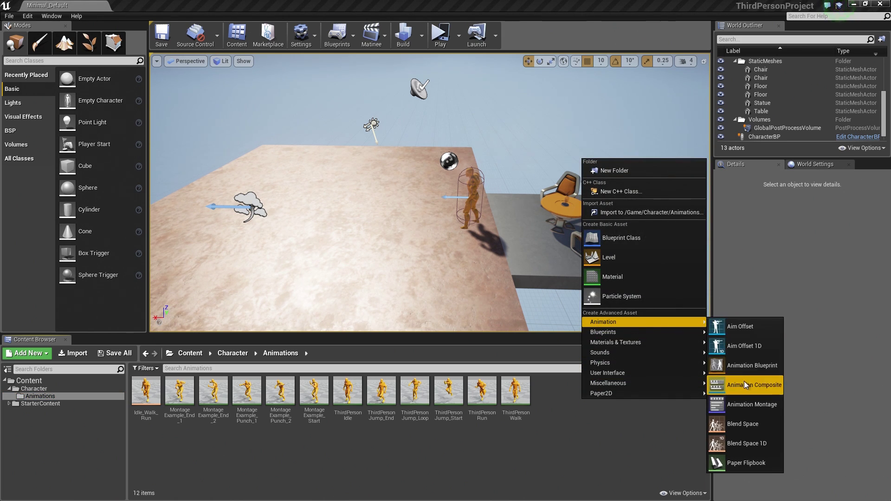
click(745, 404)
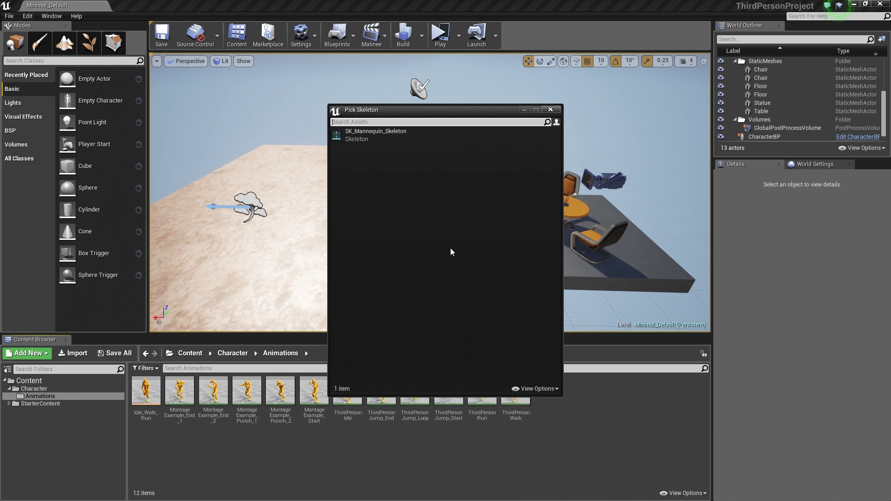
click(360, 134)
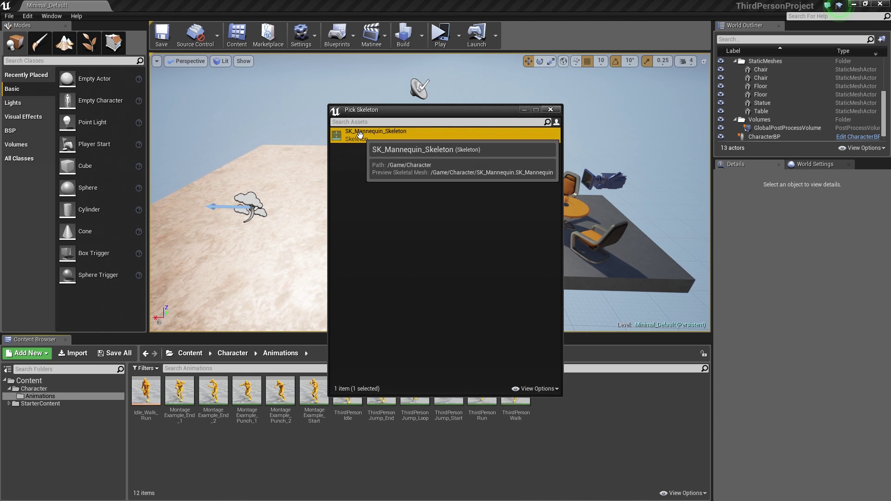
double_click(360, 134)
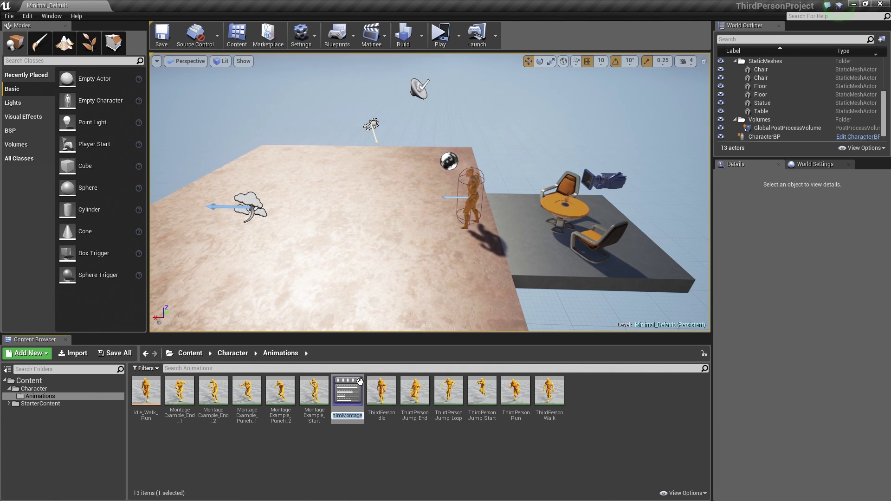
text(Punch)
text(ingMontage)
key(Return)
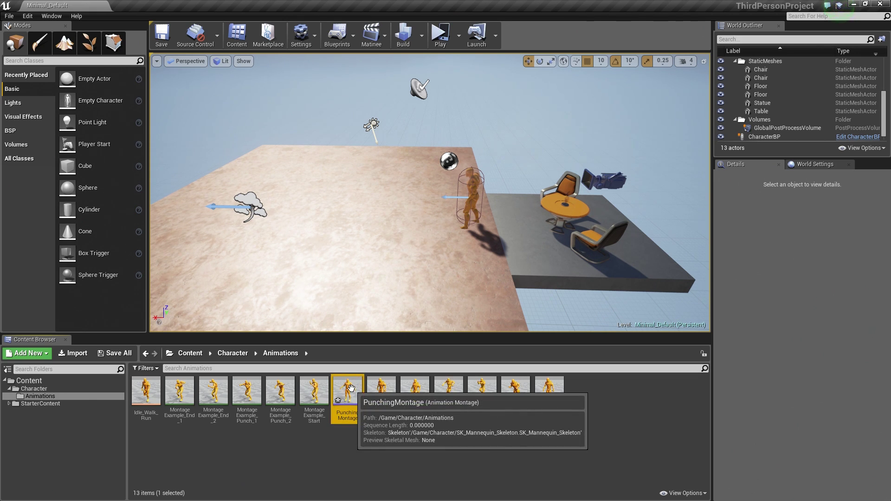
Open PunchingMontage in Persona, widen the Asset Browser Name column, and select MontageExample_Start
double_click(351, 388)
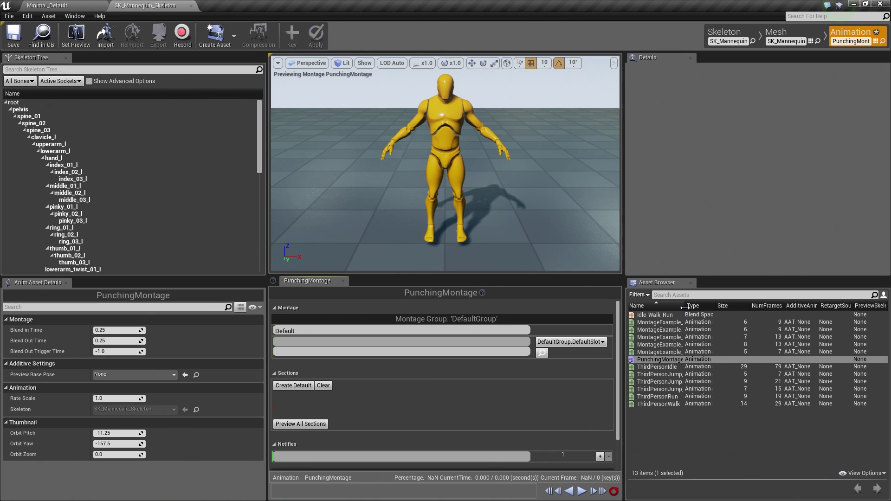
drag(684, 307, 739, 307)
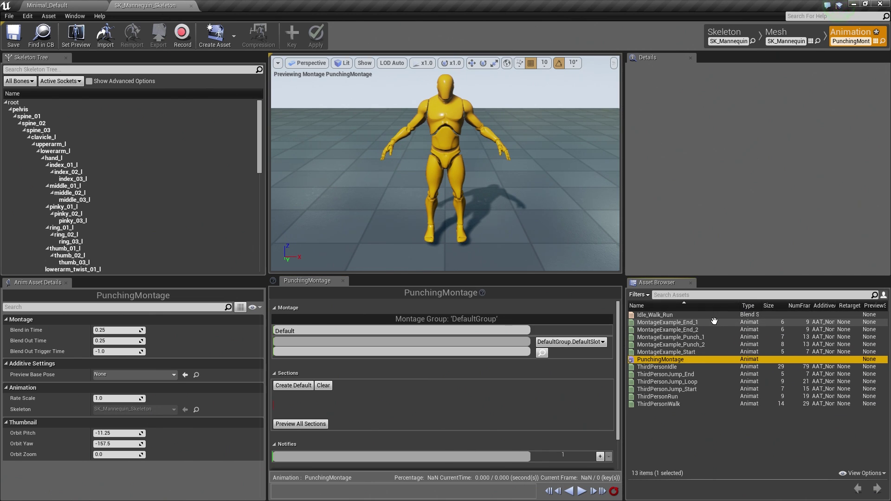
mouse_move(695, 323)
click(662, 353)
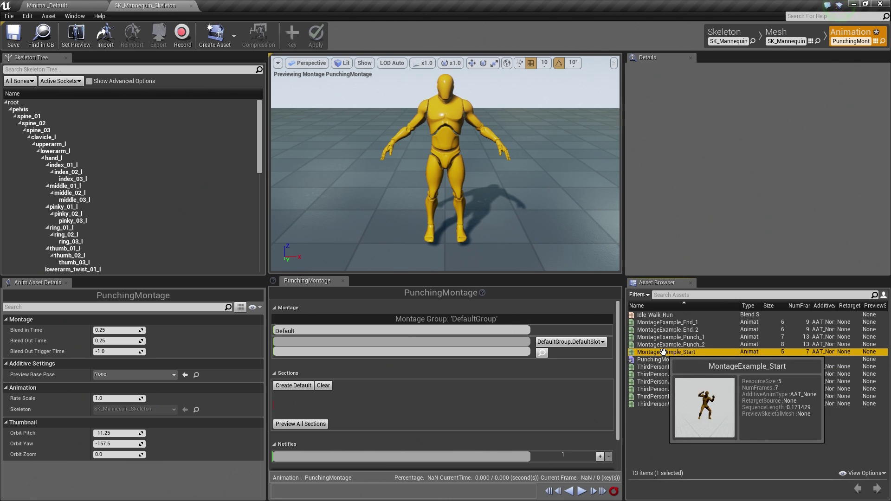
Preview MontageExample_Start: play it, orbit closer, stop, and scrub back to about frame 5.6
double_click(662, 353)
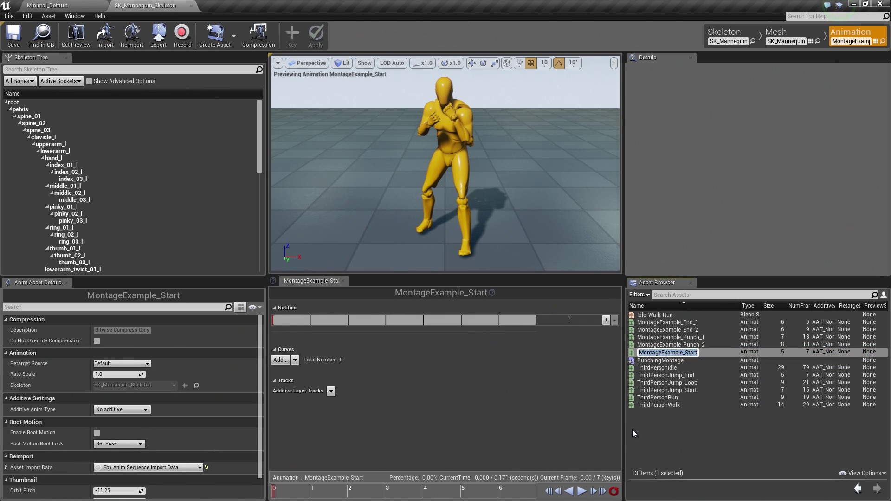
click(581, 491)
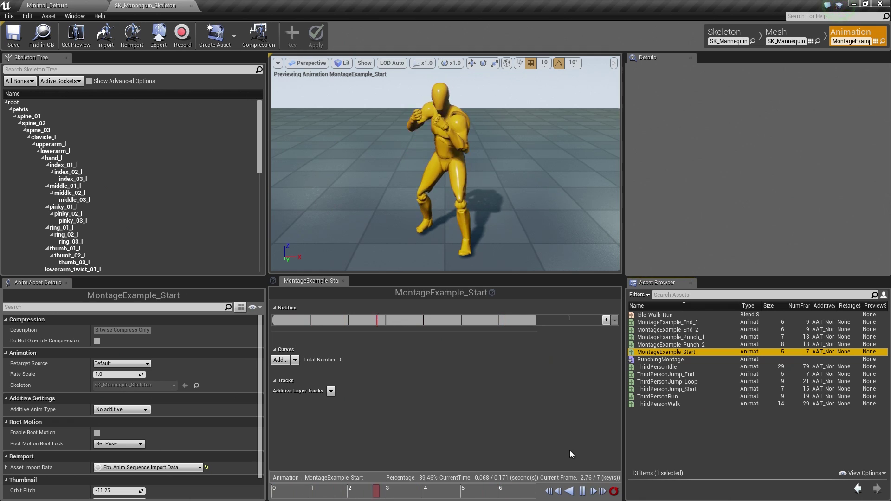
drag(431, 103, 390, 107)
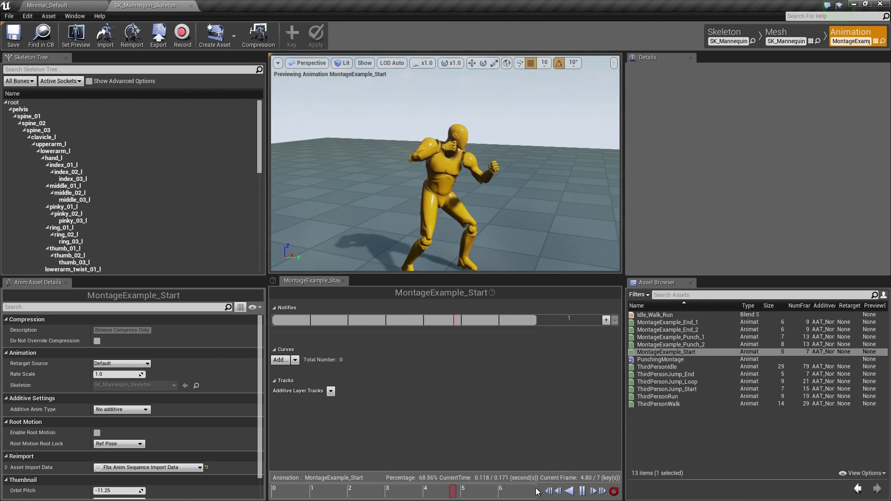
click(582, 492)
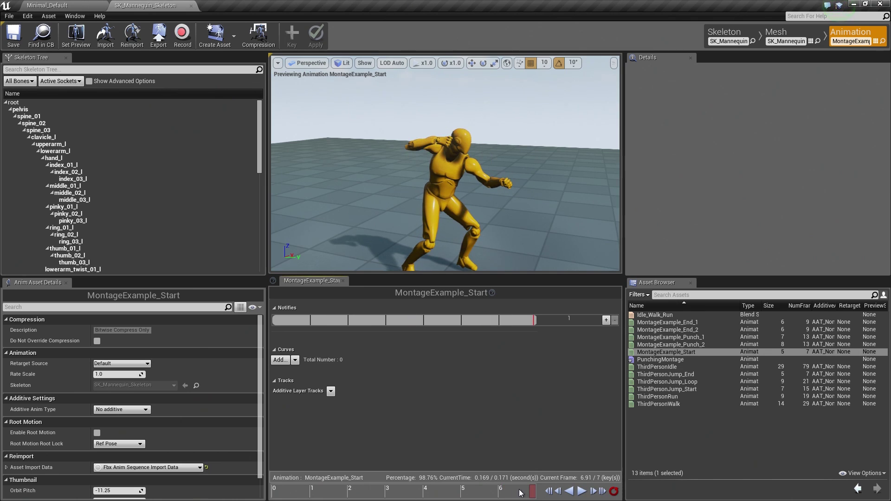
drag(532, 493, 485, 481)
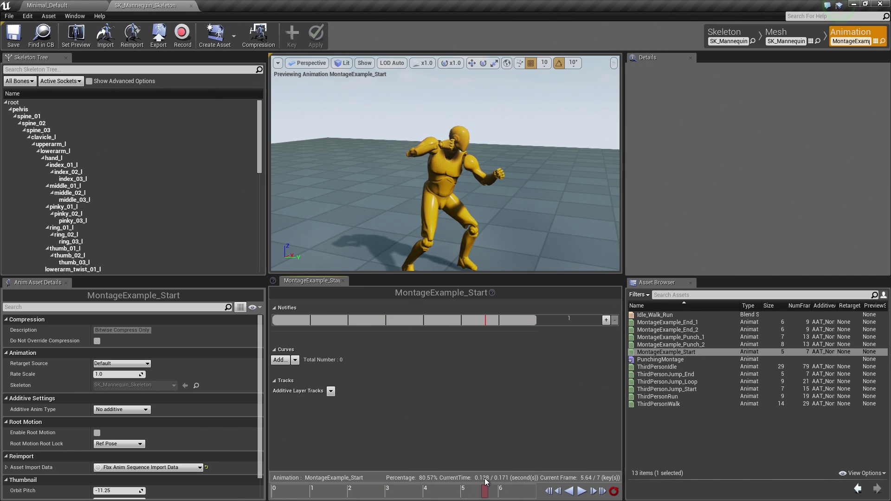
Open MontageExample_Punch_1 and scrub to about frame 4, orbiting to view the punch from behind
click(675, 338)
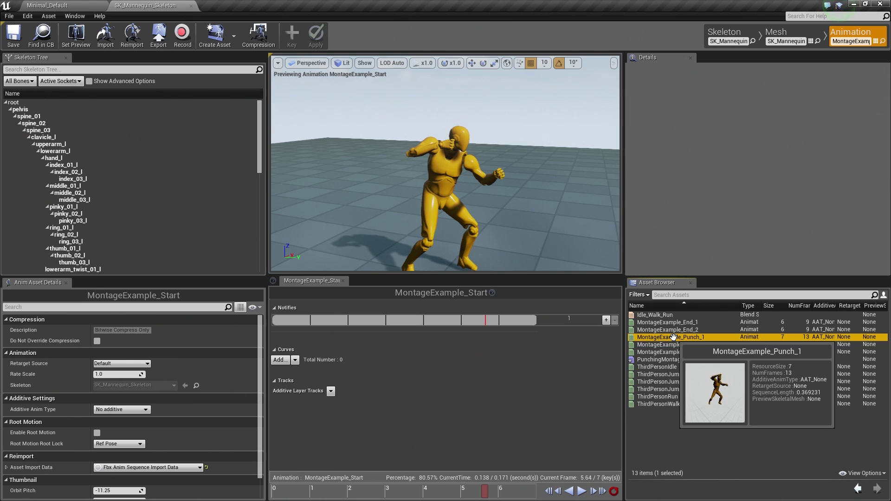
double_click(674, 338)
drag(472, 172, 520, 204)
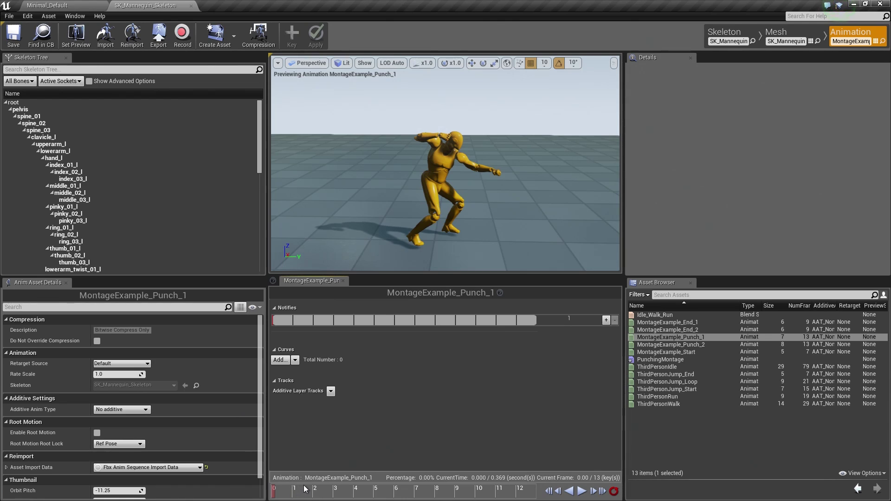
drag(274, 497, 457, 492)
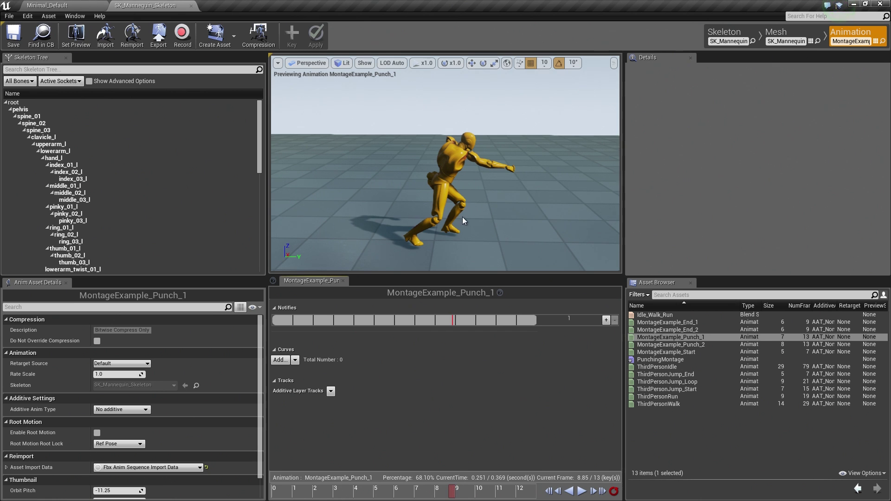
drag(427, 171, 595, 220)
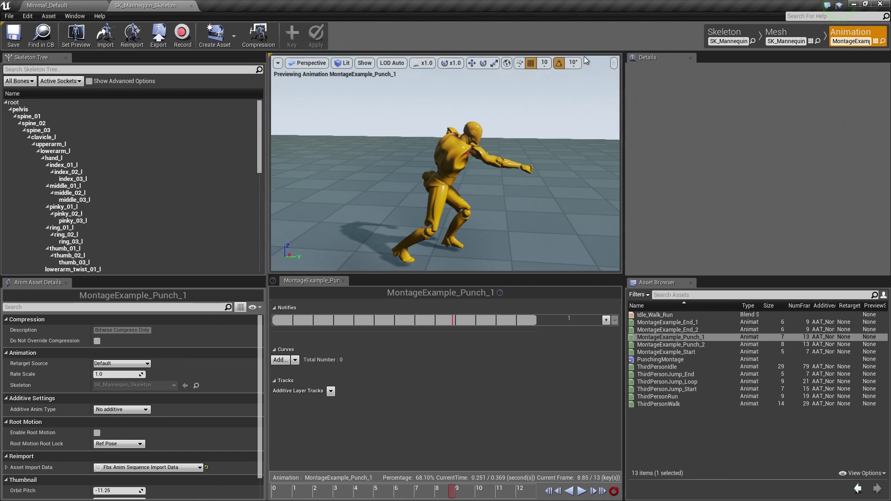
Switch to Skeleton mode and back, then enable Show Advanced Options to reveal the Translation Retargeting column
click(717, 33)
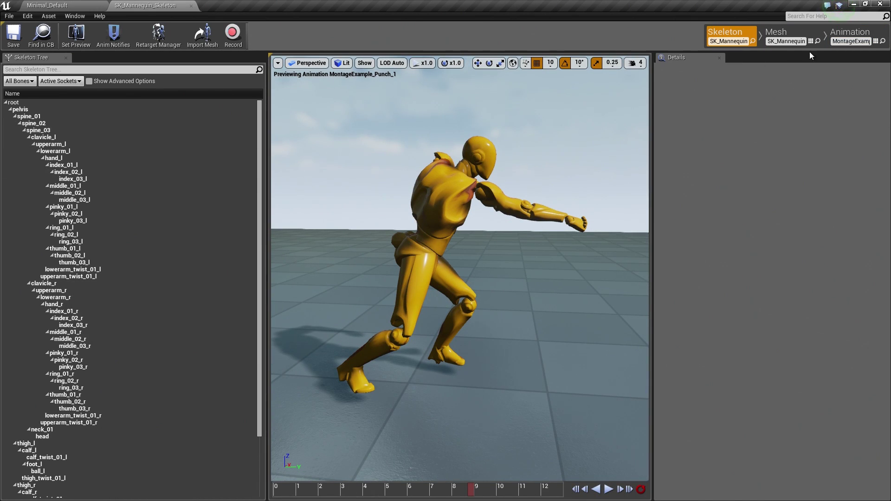
click(838, 39)
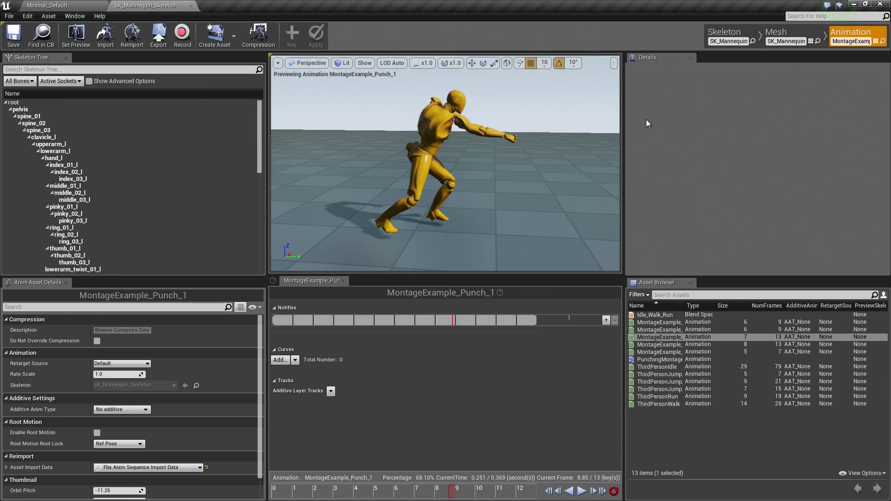
click(90, 81)
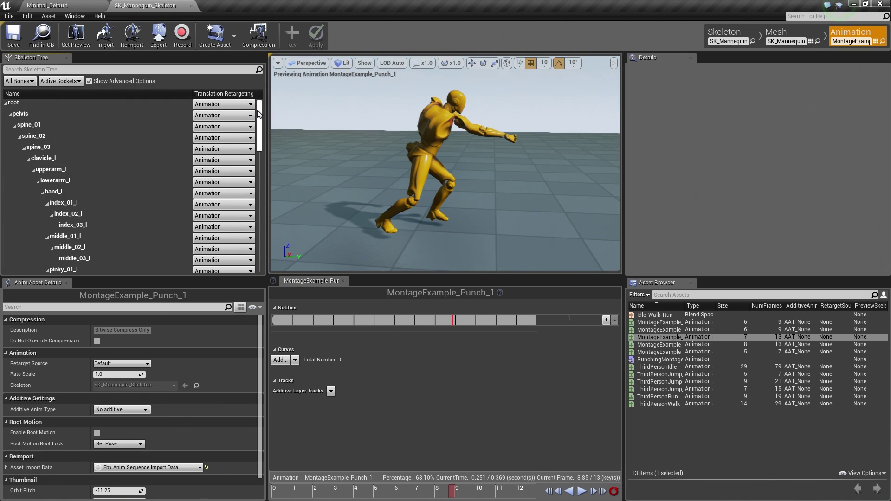
drag(259, 118, 115, 125)
Apply Recursively Set Translation Retargeting Skeleton on the root bone, then rewind the punch preview
click(121, 106)
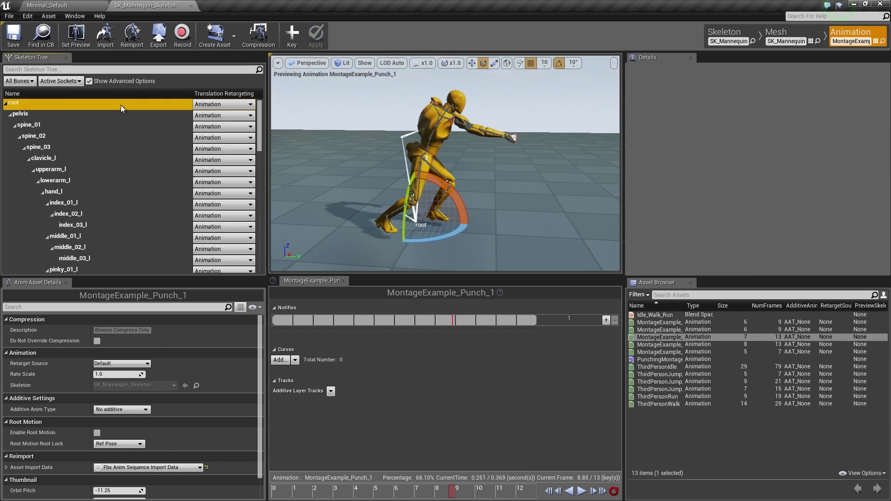
right_click(162, 104)
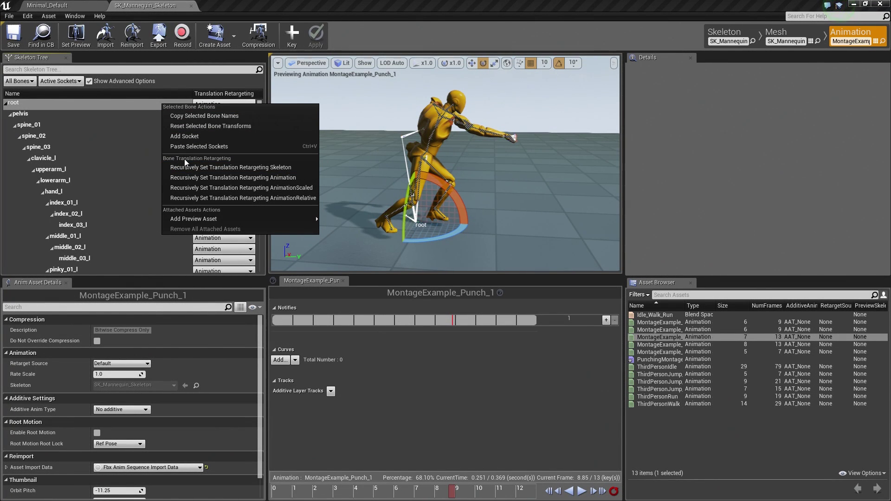
click(215, 167)
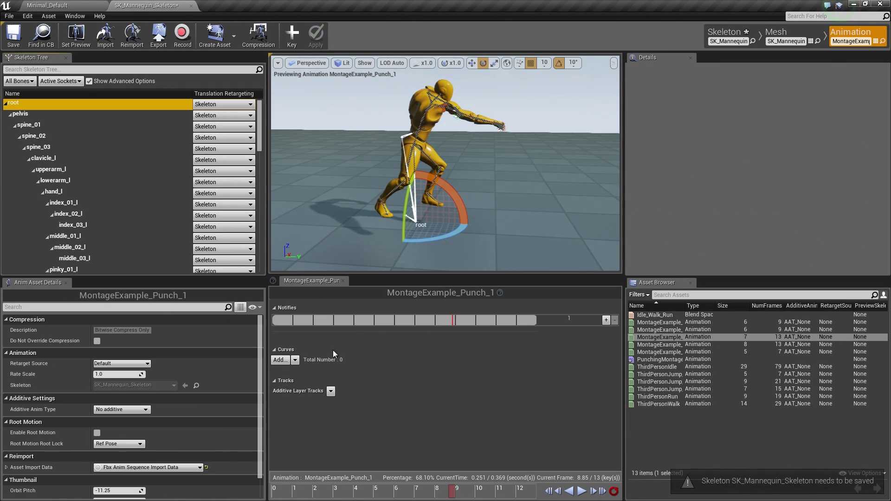
drag(454, 491, 397, 488)
Set the pelvis bone's Translation Retargeting to Animation Scaled
right_drag(505, 208, 489, 163)
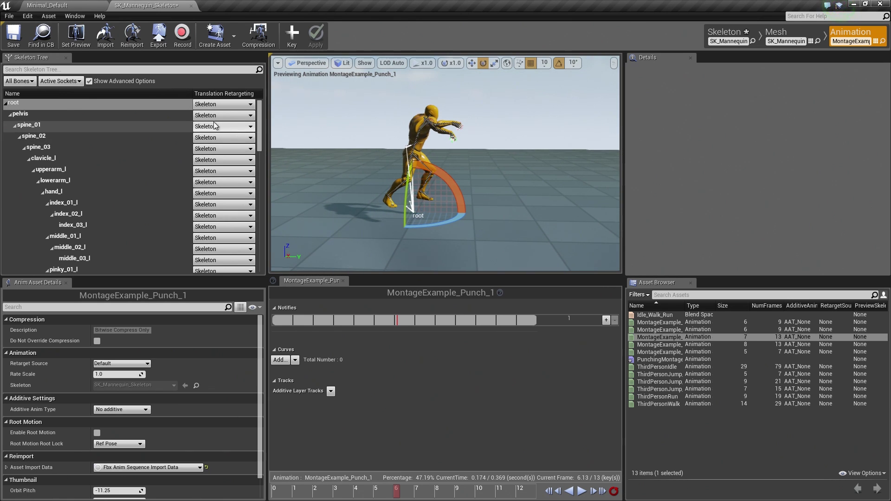
click(140, 115)
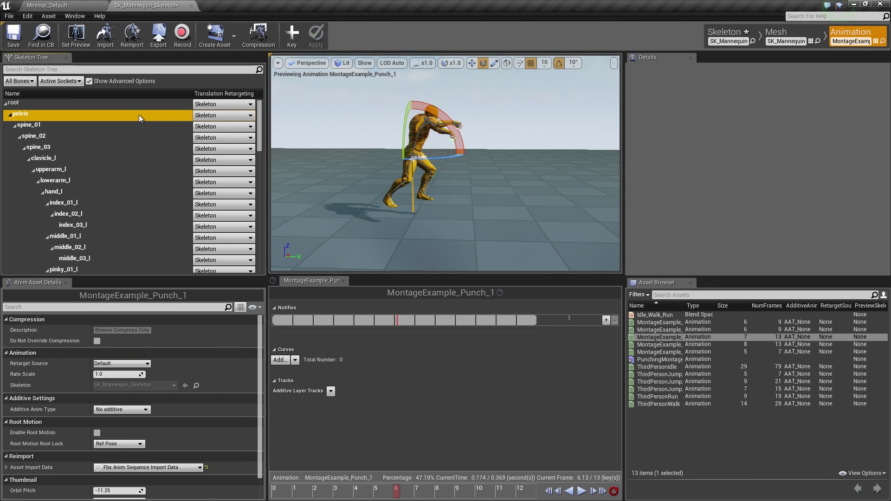
click(227, 116)
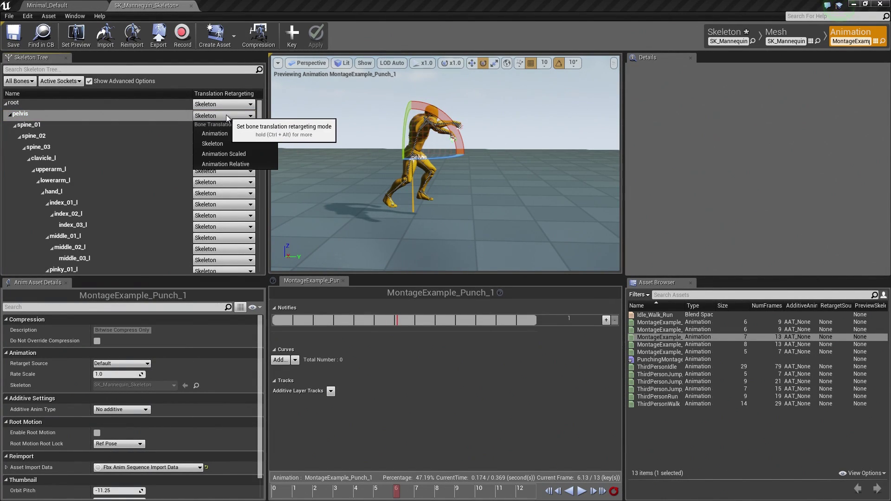
click(238, 154)
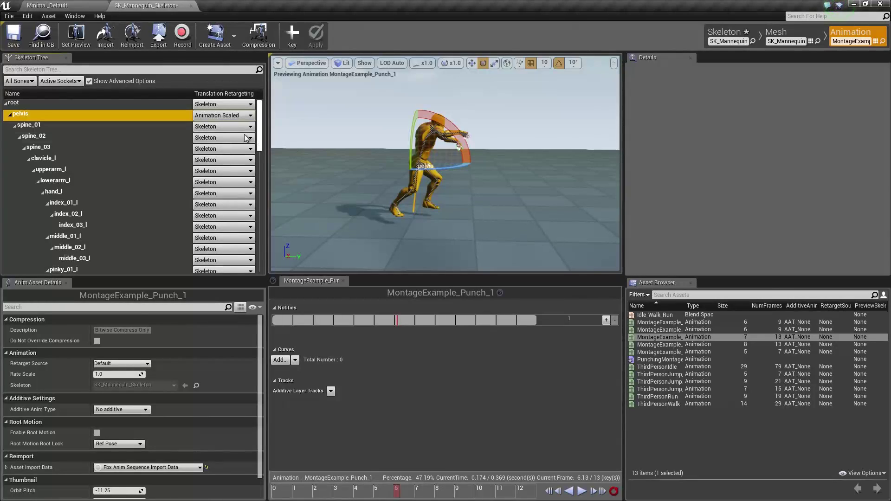
Set the root bone's Translation Retargeting to Animation and widen the Asset Browser Name column
click(174, 105)
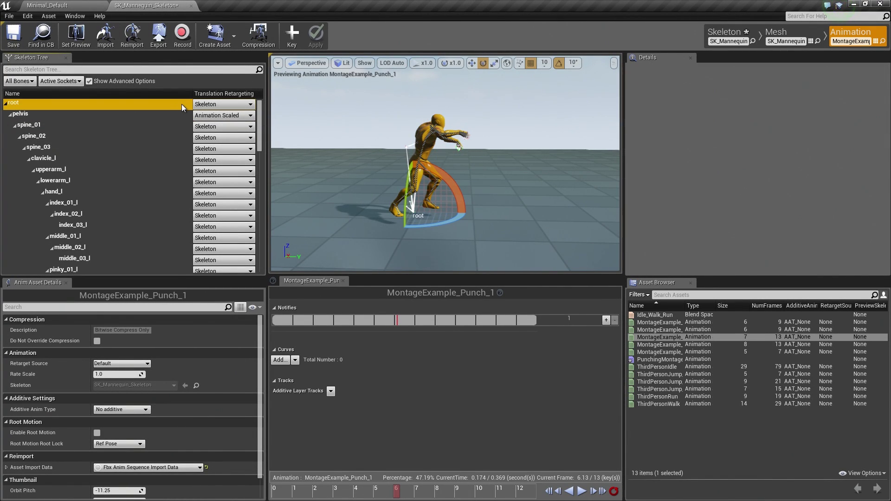
click(234, 105)
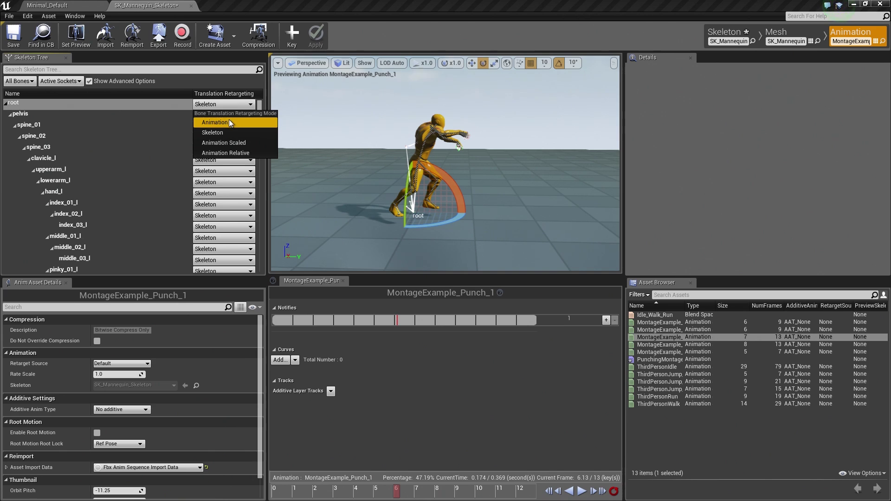
click(229, 121)
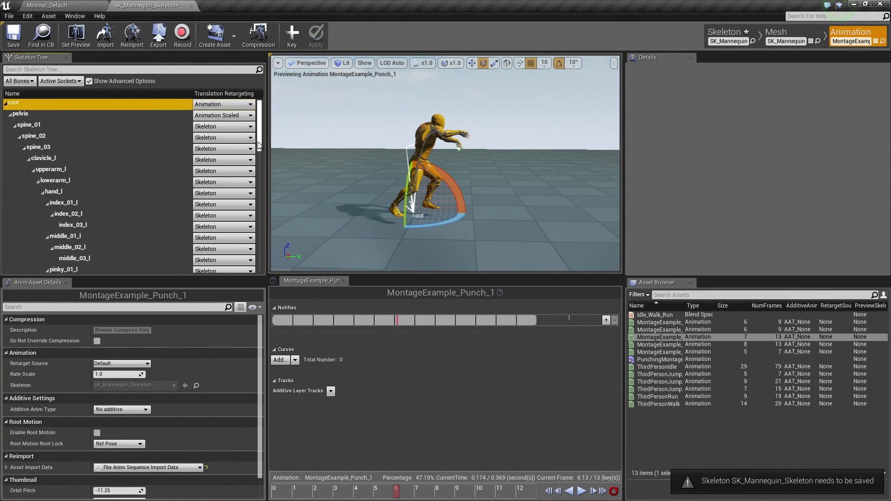
drag(402, 496, 439, 496)
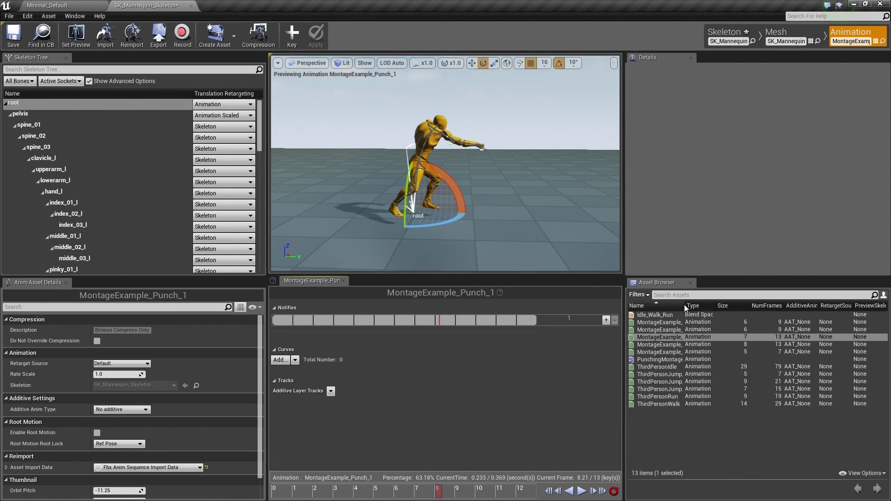
drag(684, 304, 715, 304)
Open ThirdPersonIdle, zoom the viewport in, and scrub its 79-frame timeline near the start
click(661, 368)
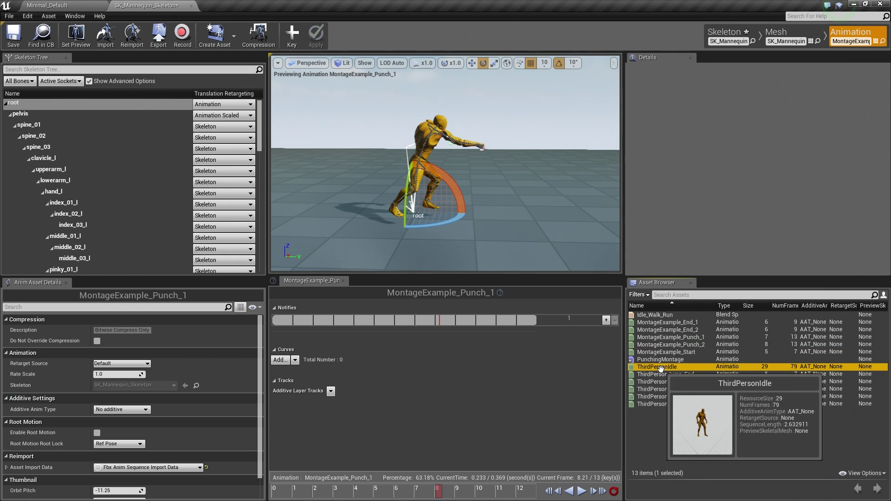
double_click(661, 368)
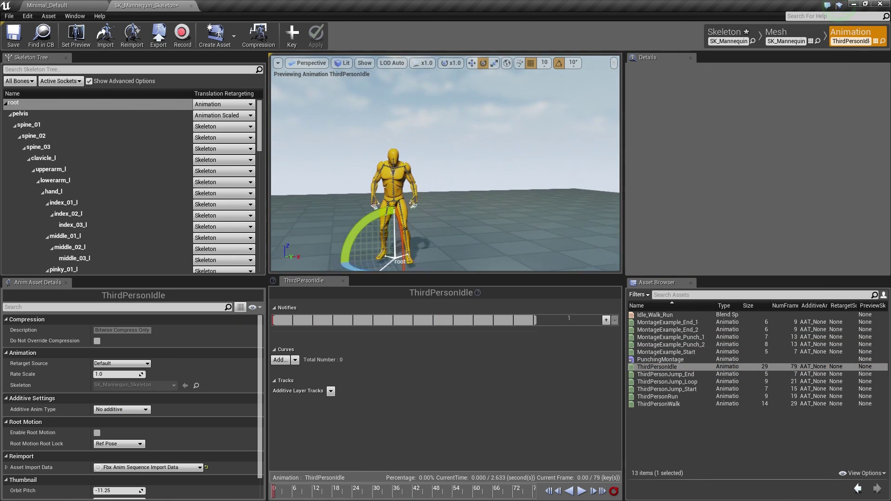
scroll(446, 186, up, 5)
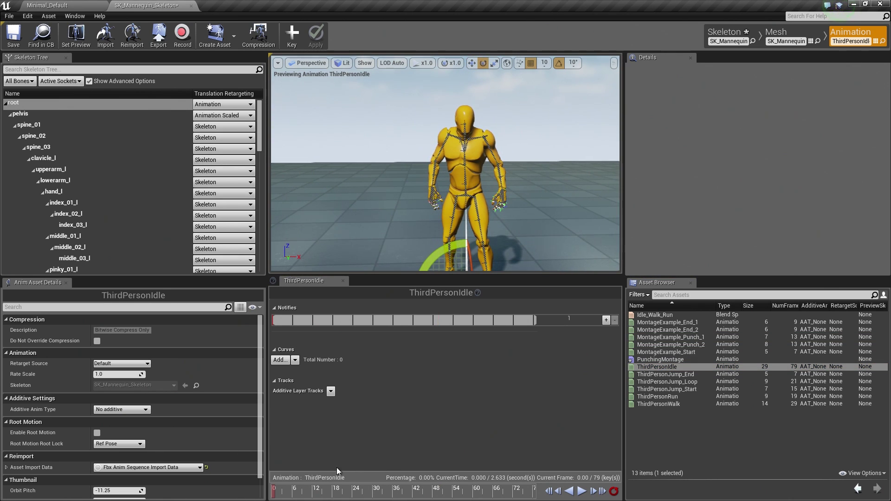
mouse_move(275, 495)
mouse_down()
mouse_move(524, 495)
mouse_move(273, 493)
mouse_up()
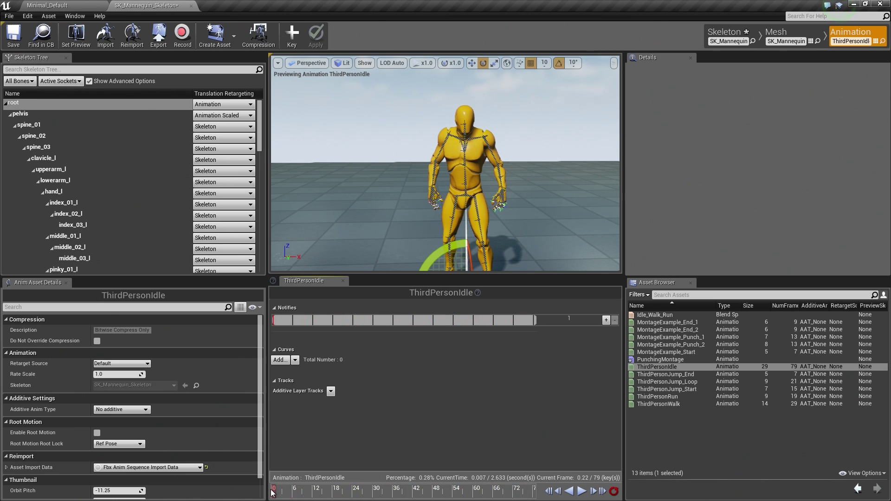